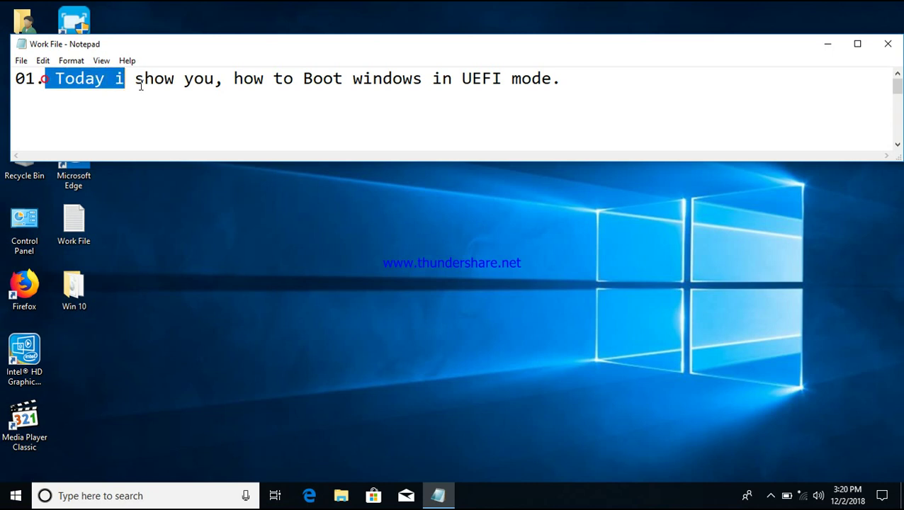
Read the first three notes in Work File about booting Windows in UEFI mode, and minimize the file.
{"action": "left_click", "coordinate": [577, 85]}
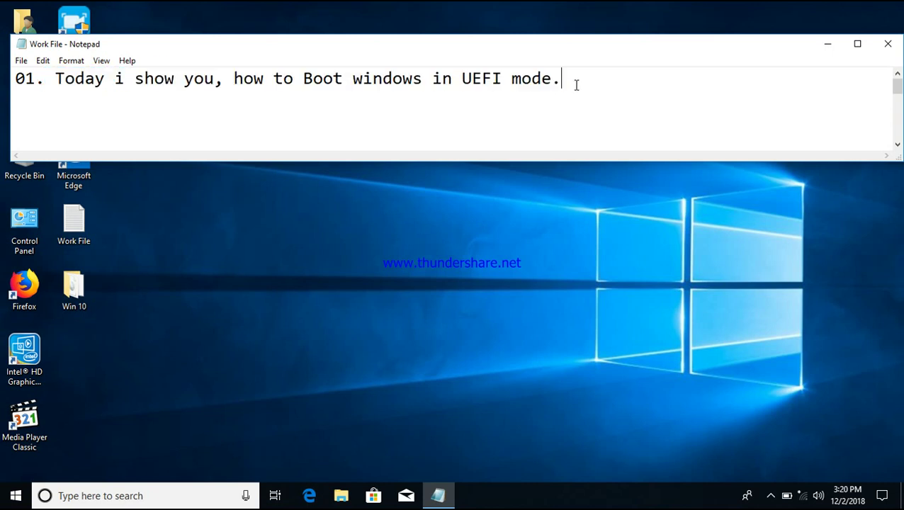
{"action": "scroll", "coordinate": [396, 126], "scroll_direction": "down", "scroll_amount": 1}
{"action": "left_click_drag", "start_coordinate": [54, 102], "coordinate": [526, 105]}
{"action": "left_click", "coordinate": [535, 100]}
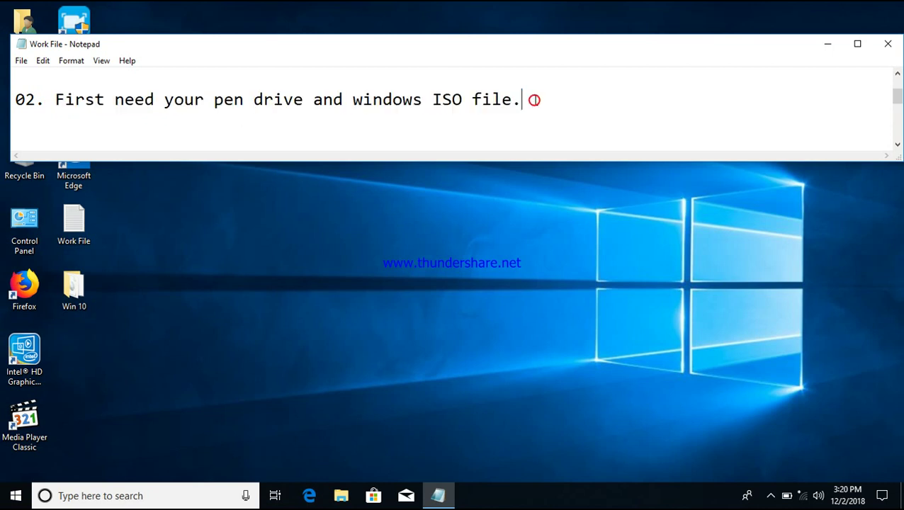
{"action": "scroll", "coordinate": [535, 100], "scroll_direction": "down", "scroll_amount": 1}
{"action": "left_click_drag", "start_coordinate": [56, 120], "coordinate": [357, 132]}
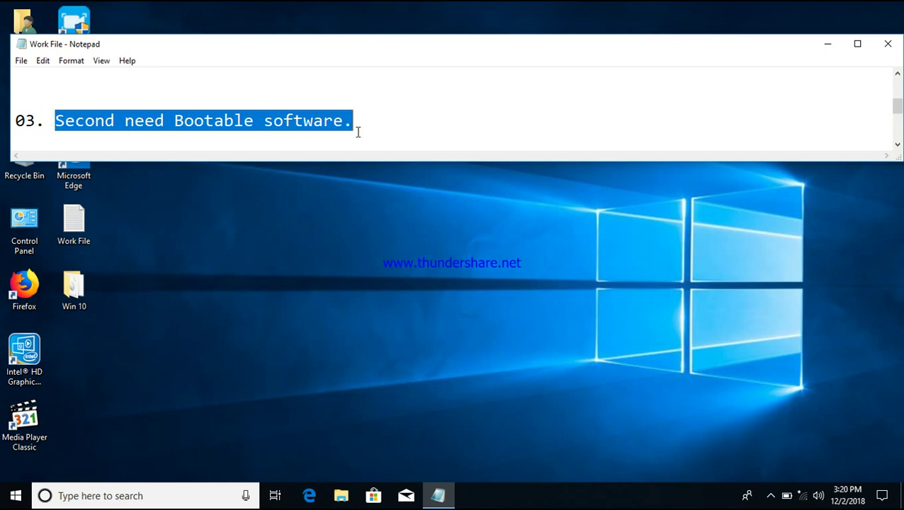
{"action": "left_click", "coordinate": [826, 42]}
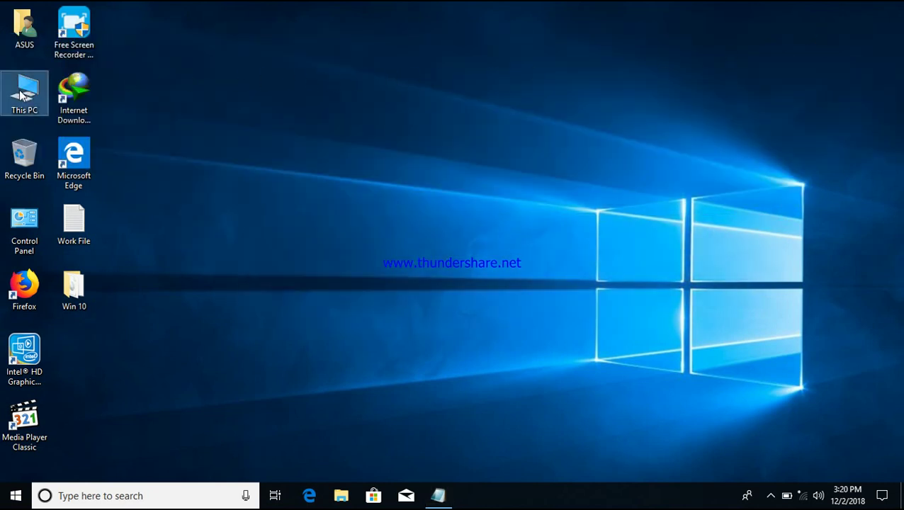
Quick-format the removable 14.4 GB drive I: from This PC, using the restored device defaults with FAT32.
{"action": "key", "text": "Return"}
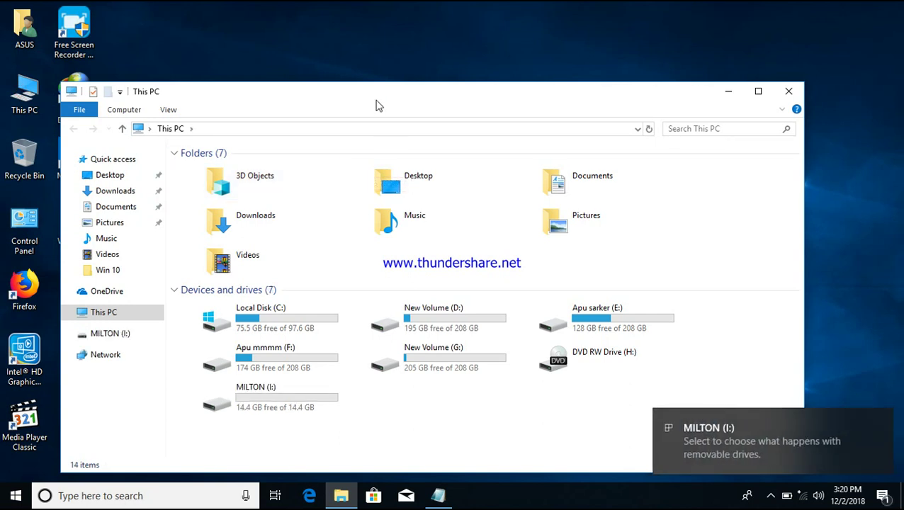
{"action": "left_click_drag", "start_coordinate": [376, 100], "coordinate": [378, 66]}
{"action": "right_click", "coordinate": [232, 367]}
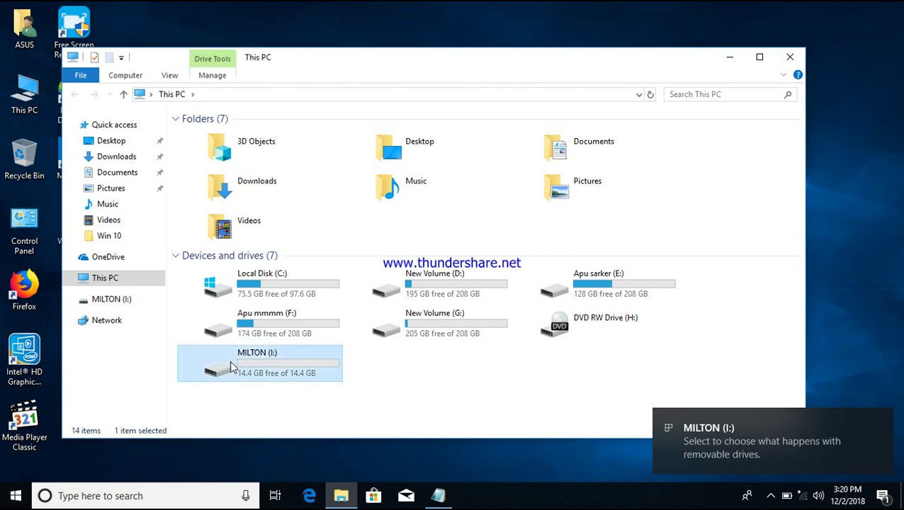
{"action": "left_click", "coordinate": [259, 360]}
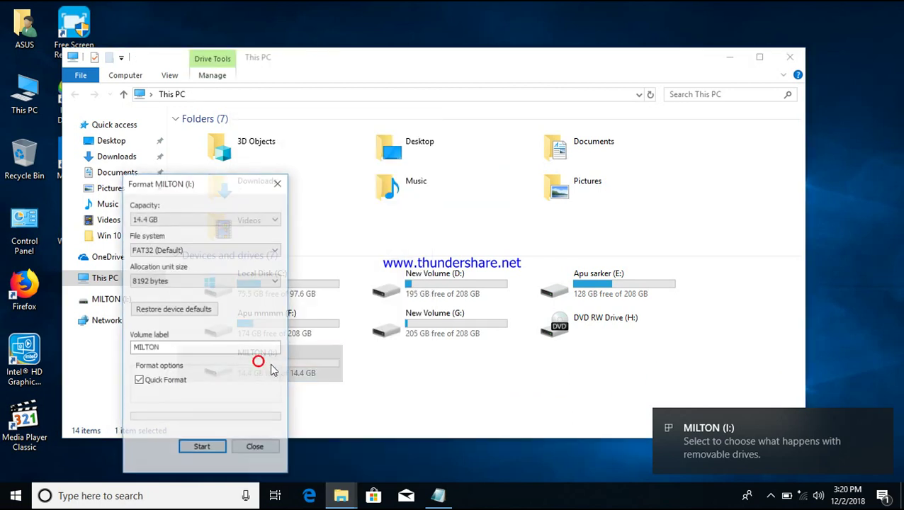
{"action": "left_click", "coordinate": [166, 312]}
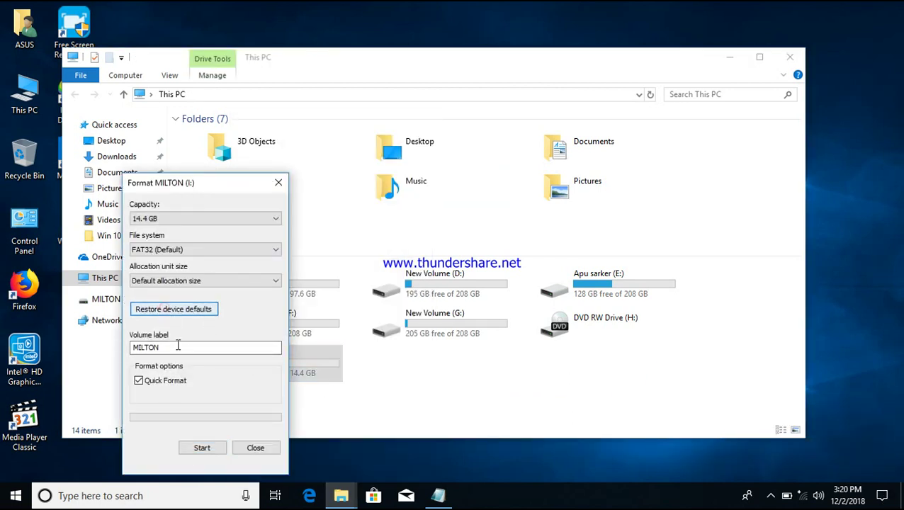
{"action": "left_click", "coordinate": [200, 450]}
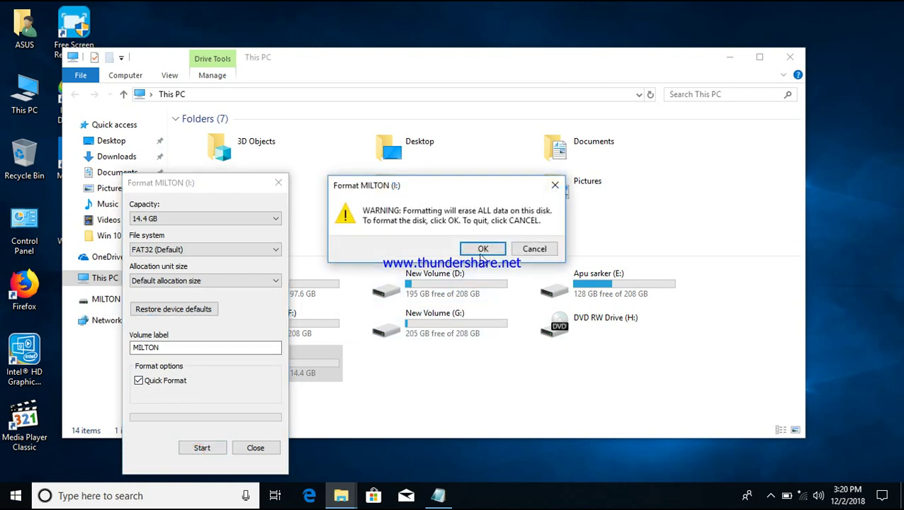
{"action": "left_click", "coordinate": [483, 249]}
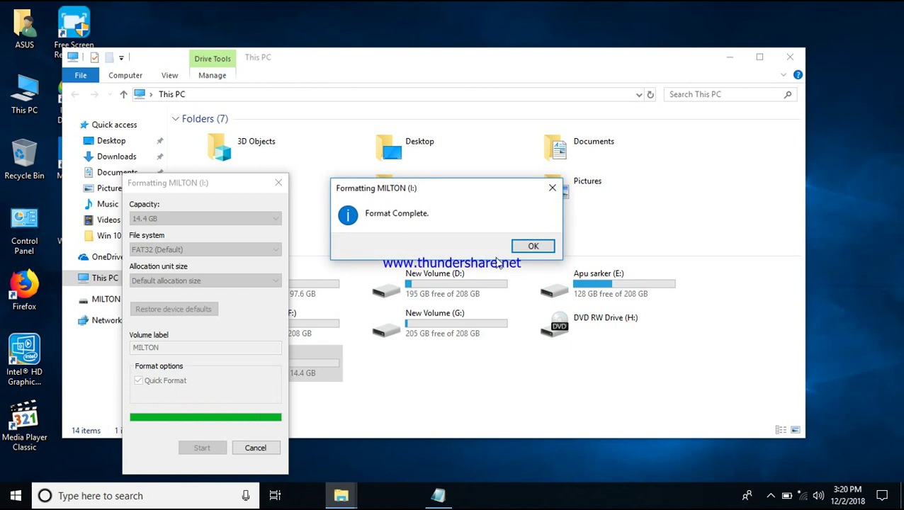
{"action": "left_click", "coordinate": [525, 248]}
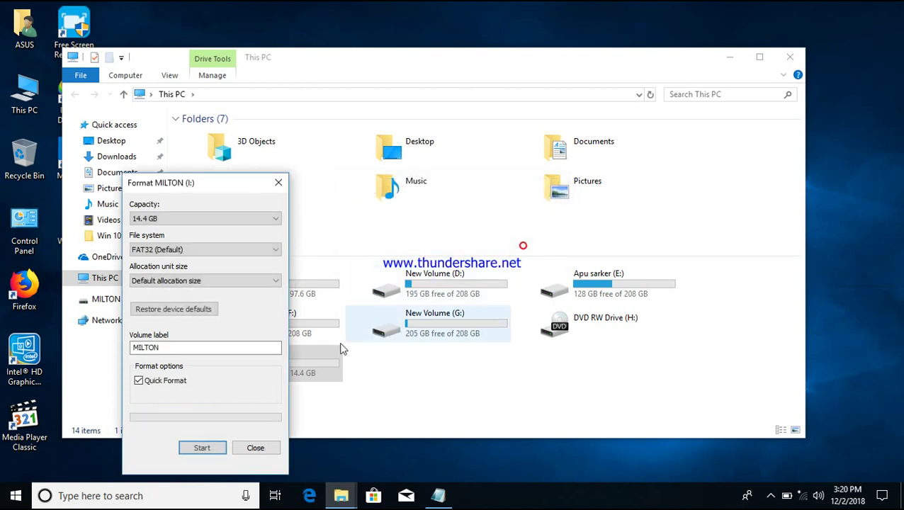
{"action": "left_click", "coordinate": [263, 447]}
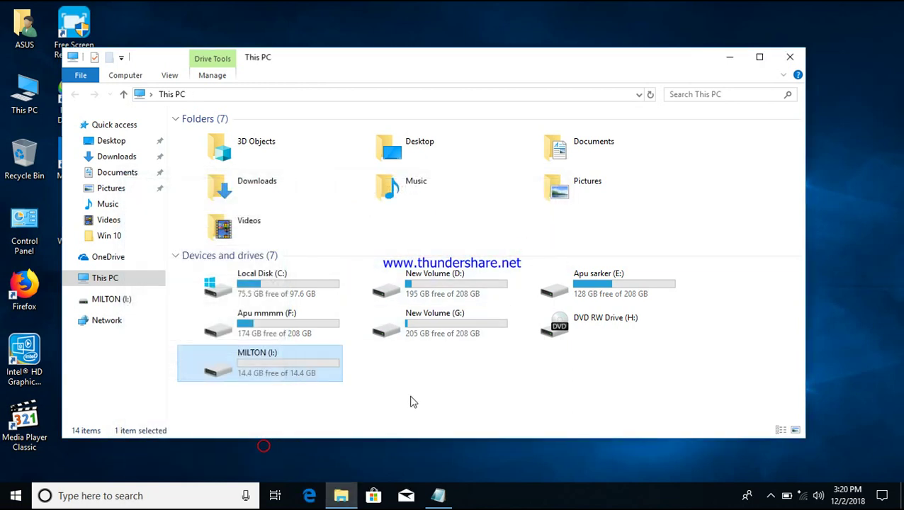
{"action": "left_click", "coordinate": [787, 61]}
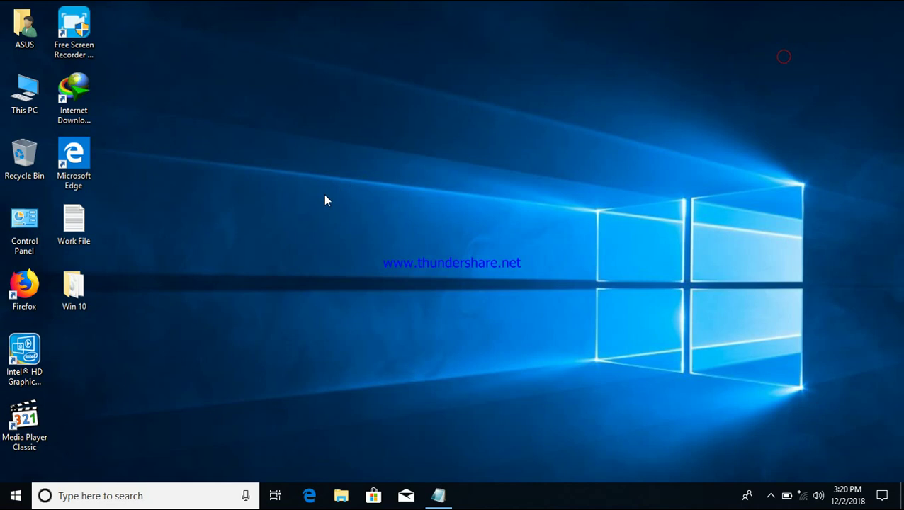
Launch rufus-2.18 from the Win 10 desktop folder, answer its update-check prompt, and close the folder window.
{"action": "double_click", "coordinate": [73, 287]}
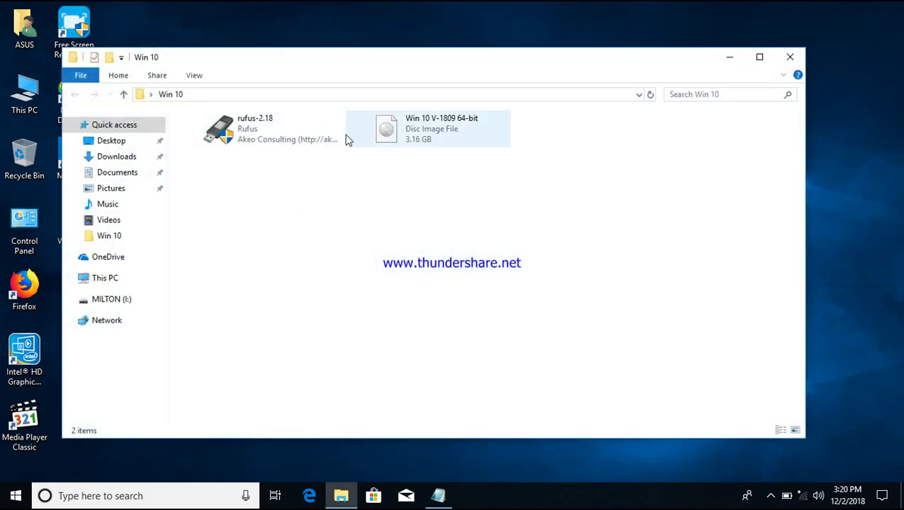
{"action": "double_click", "coordinate": [274, 135]}
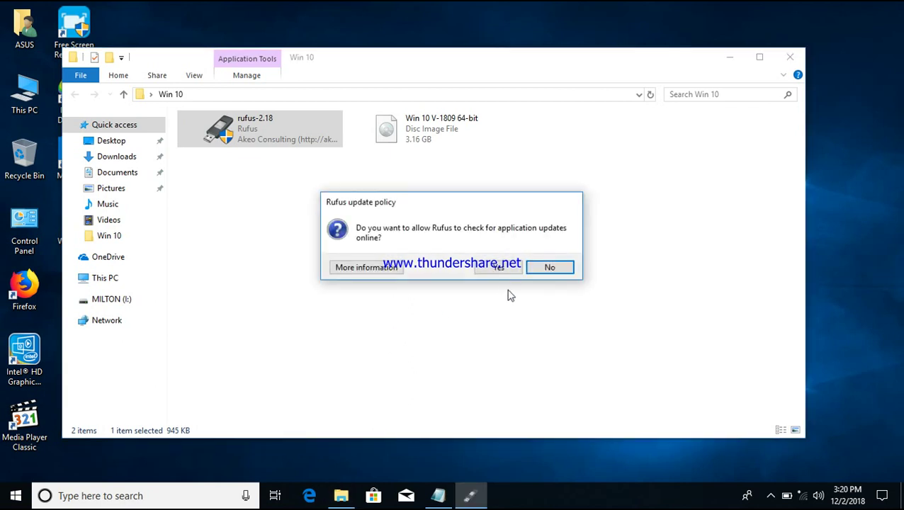
{"action": "left_click", "coordinate": [506, 272]}
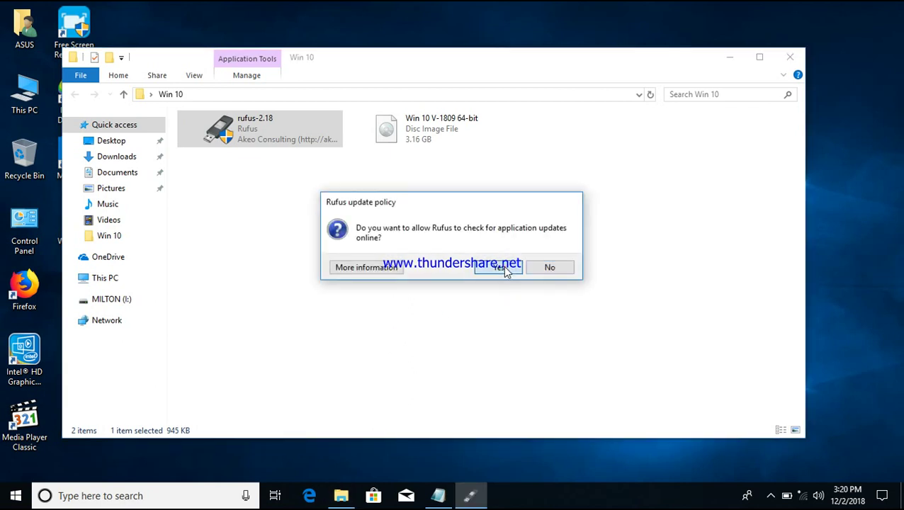
{"action": "left_click", "coordinate": [549, 267]}
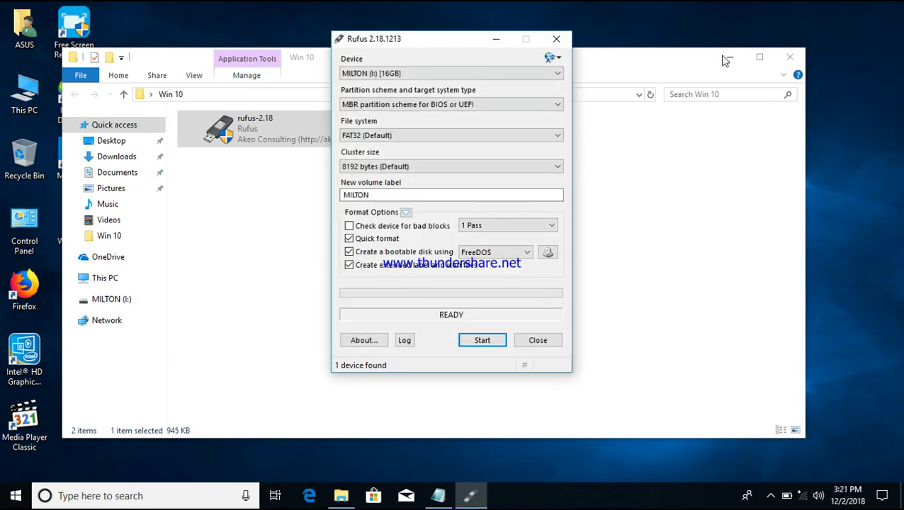
{"action": "left_click", "coordinate": [788, 57]}
{"action": "left_click_drag", "start_coordinate": [404, 44], "coordinate": [393, 60]}
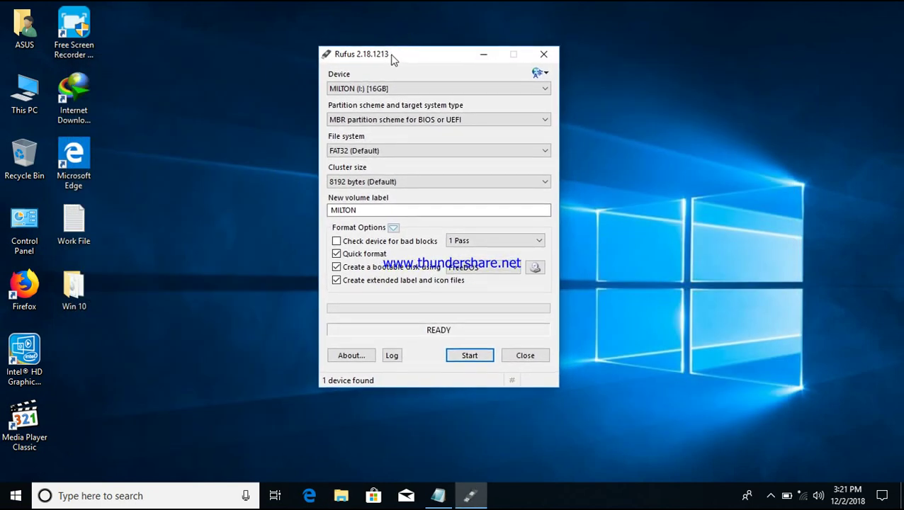
Set the partition scheme to GPT for UEFI and load the Win 10 V-1809 64-bit disc image as the boot source.
{"action": "left_click", "coordinate": [394, 119]}
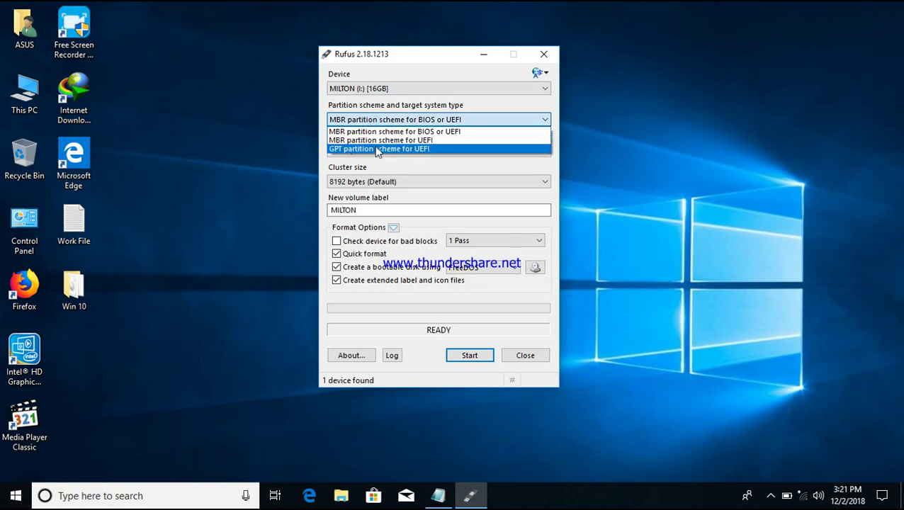
{"action": "left_click", "coordinate": [377, 151]}
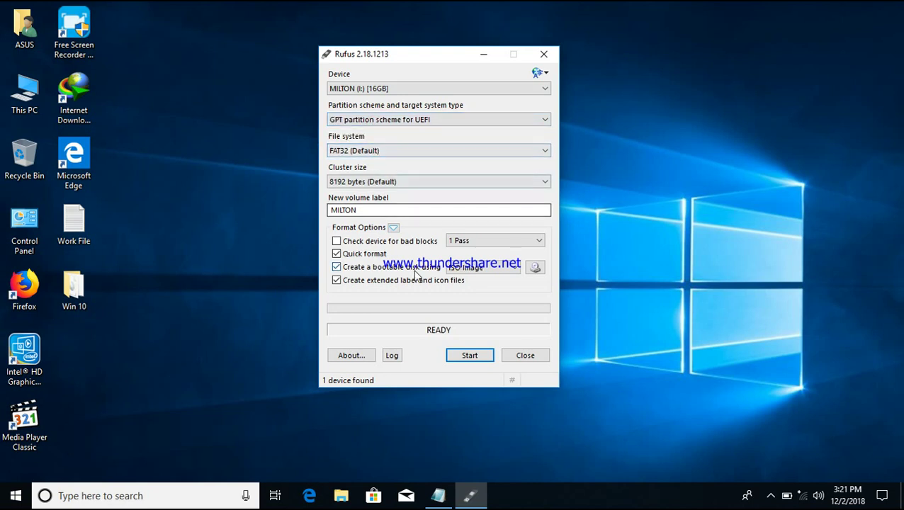
{"action": "left_click", "coordinate": [536, 266]}
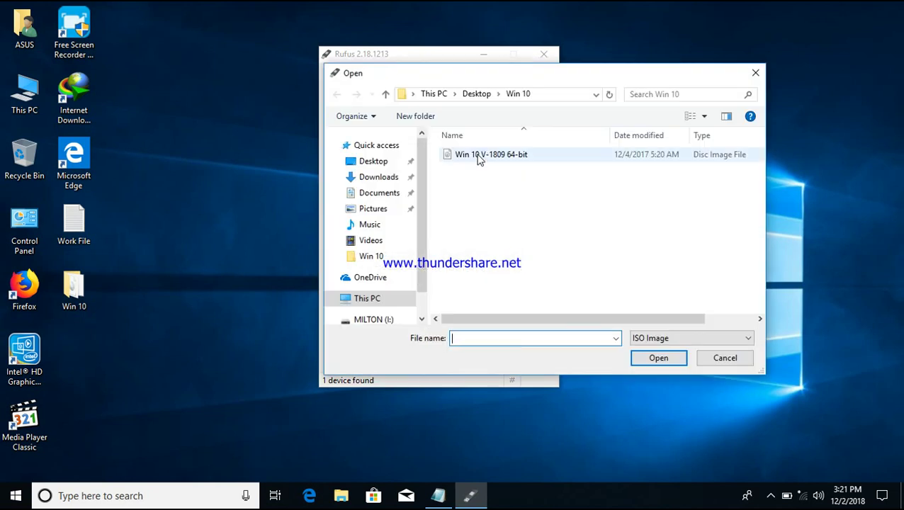
{"action": "double_click", "coordinate": [479, 156]}
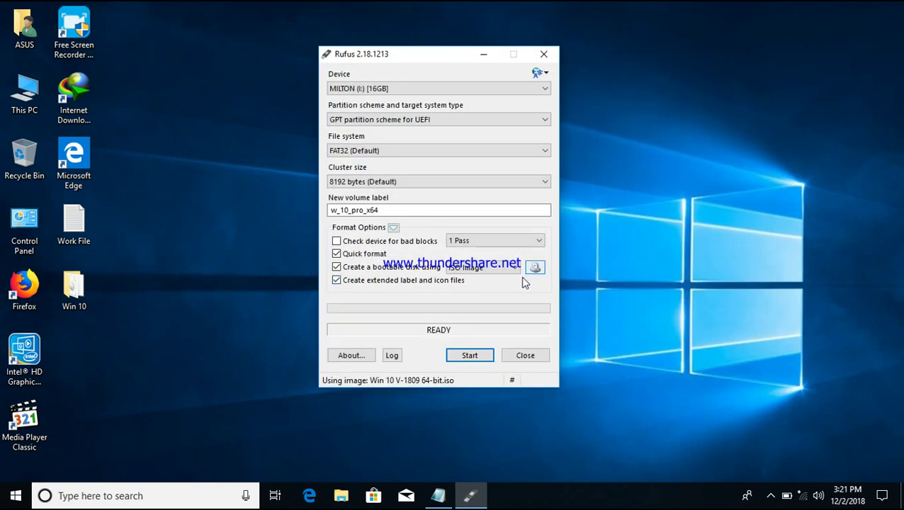
{"action": "left_click_drag", "start_coordinate": [428, 57], "coordinate": [411, 63]}
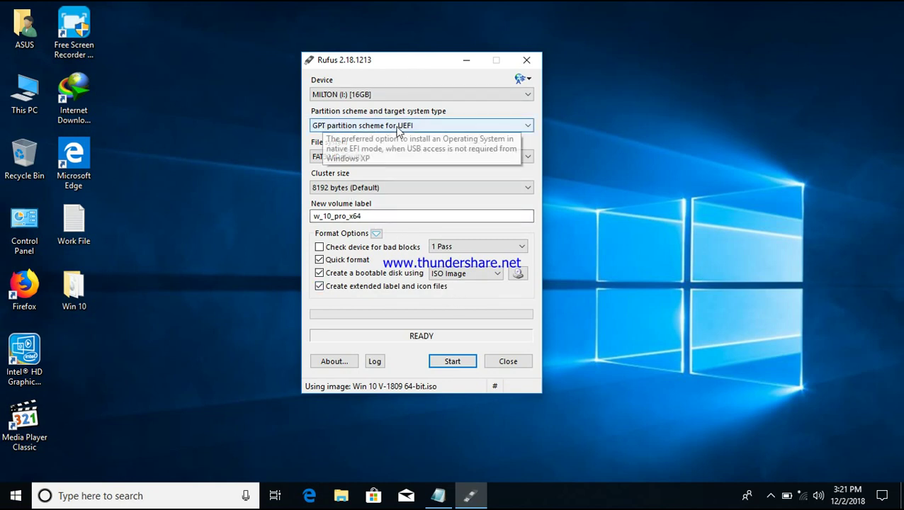
Start writing the Windows image to drive I:, accept the confirmation, and refresh the desktop while files copy.
{"action": "left_click", "coordinate": [451, 362]}
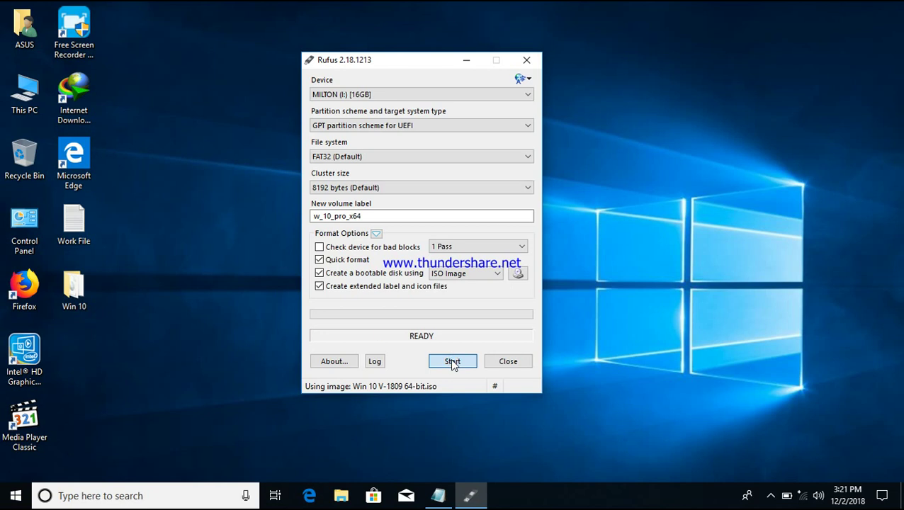
{"action": "left_click", "coordinate": [491, 301]}
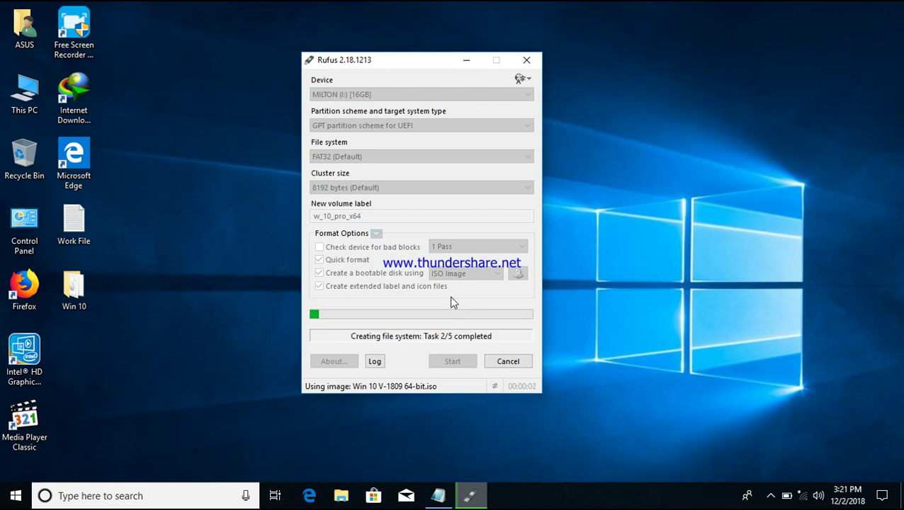
{"action": "right_click", "coordinate": [636, 153]}
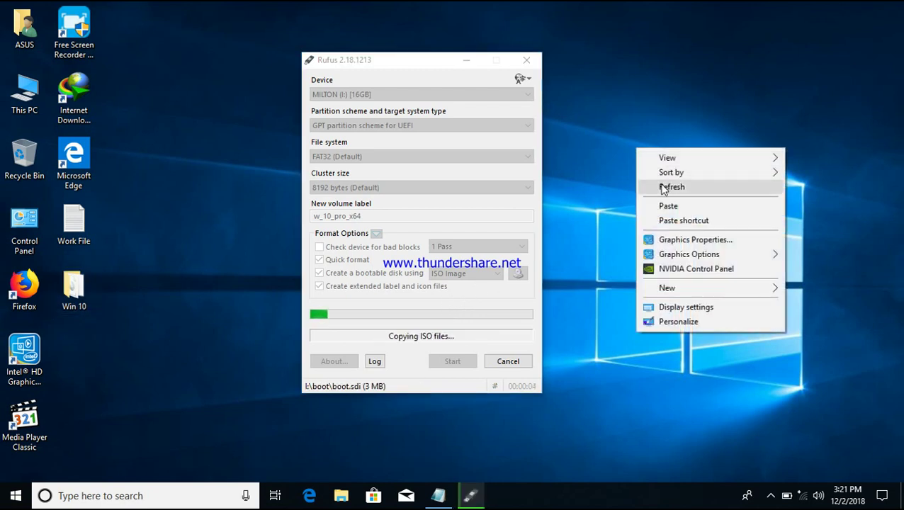
{"action": "left_click", "coordinate": [666, 187]}
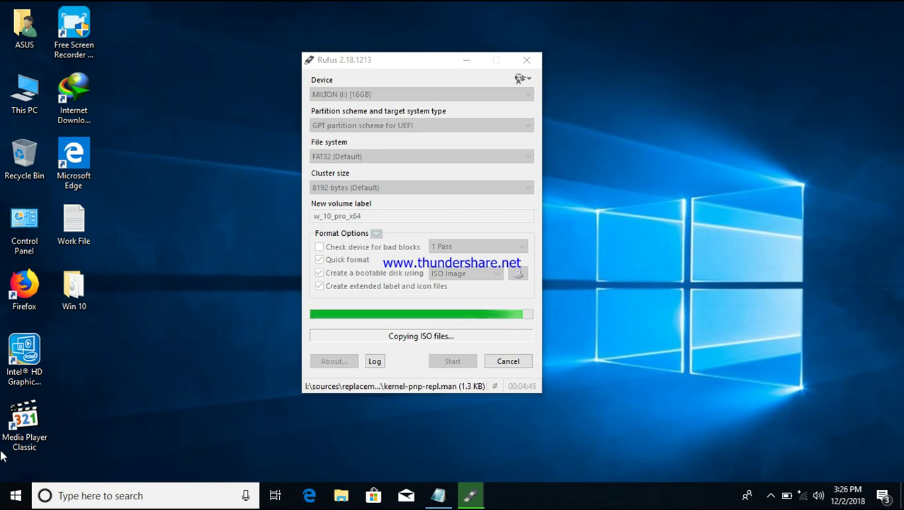
Close Rufus once the image has been fully written to the drive, and refresh the desktop.
{"action": "left_click_drag", "start_coordinate": [391, 61], "coordinate": [222, 49]}
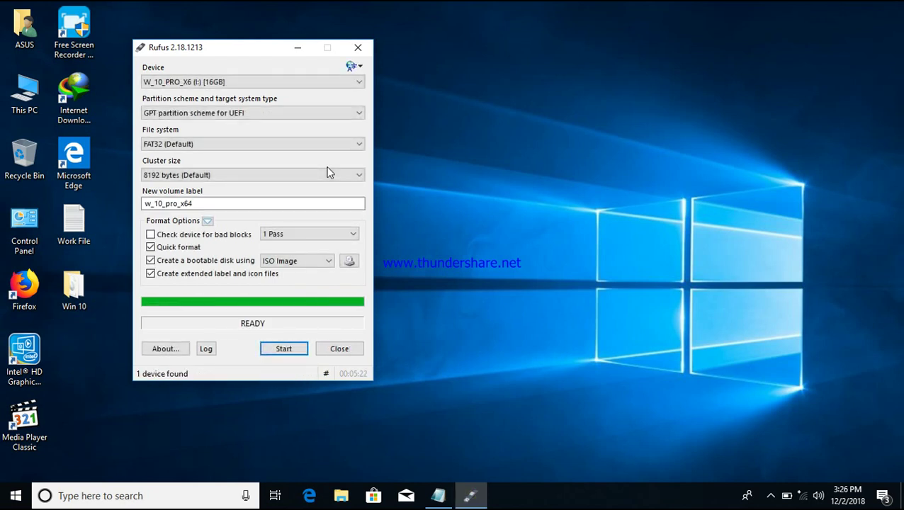
{"action": "left_click_drag", "start_coordinate": [238, 48], "coordinate": [258, 58]}
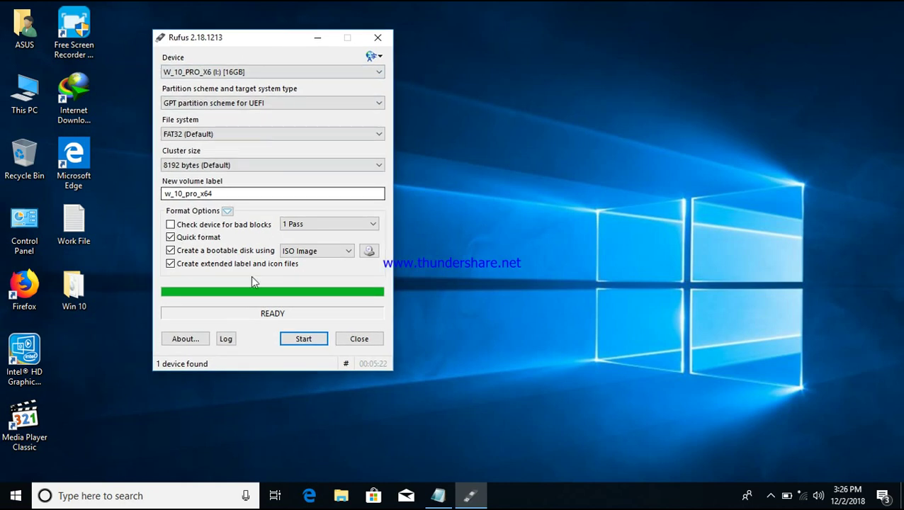
{"action": "left_click", "coordinate": [255, 312]}
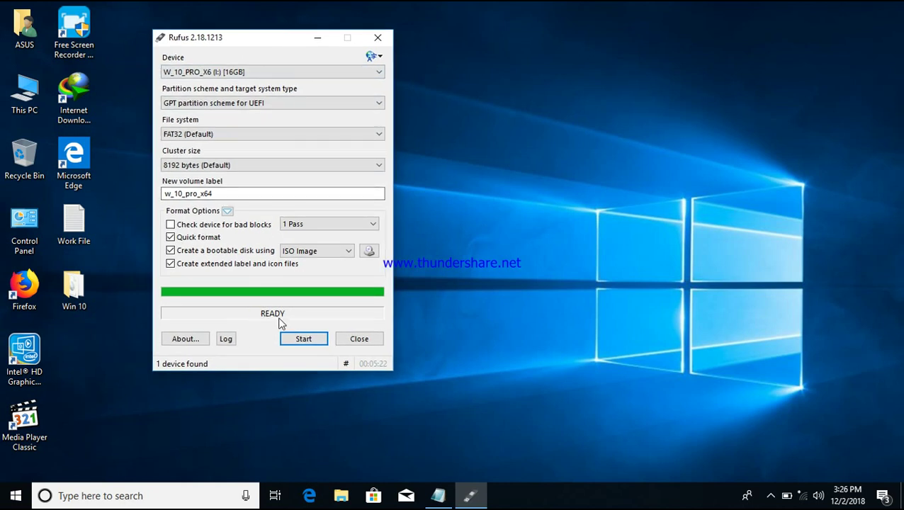
{"action": "left_click", "coordinate": [359, 339]}
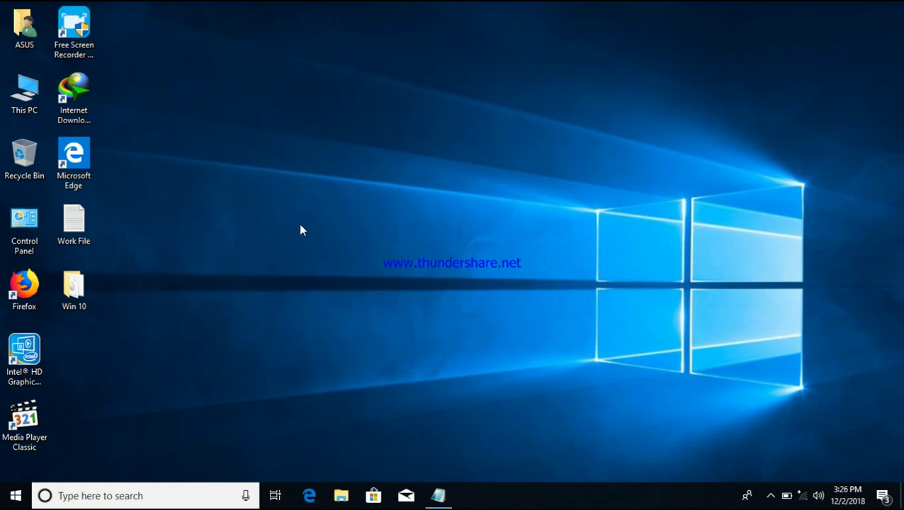
{"action": "right_click", "coordinate": [330, 237]}
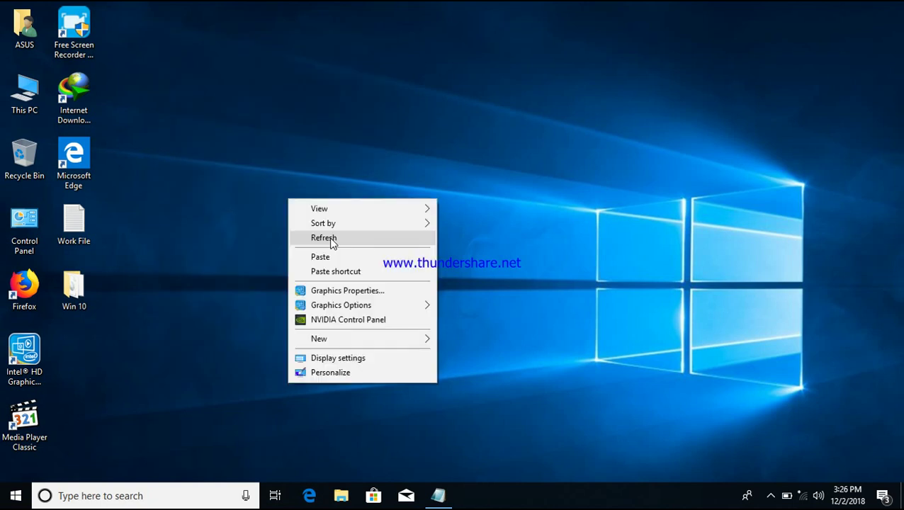
{"action": "left_click", "coordinate": [344, 235]}
Open USB Drive (I:) from This PC and check the Windows setup files and folders on it.
{"action": "double_click", "coordinate": [26, 96]}
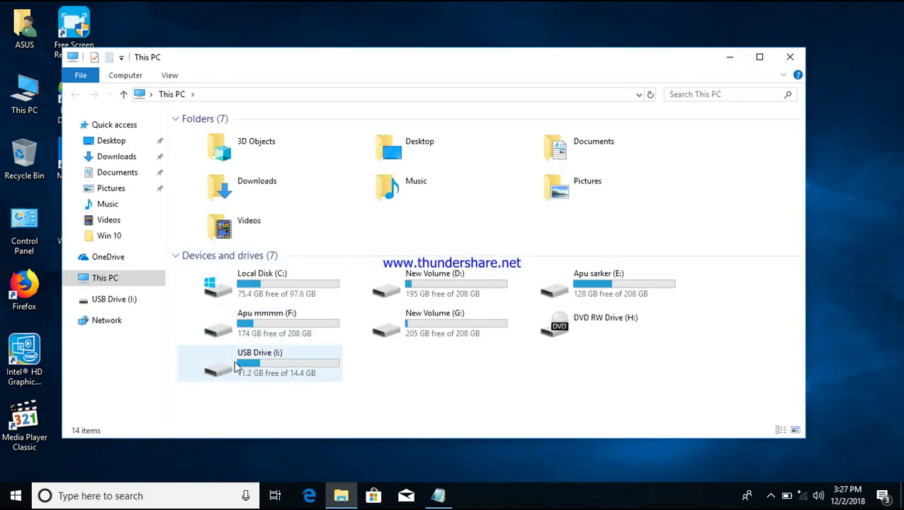
{"action": "double_click", "coordinate": [263, 370]}
{"action": "left_click_drag", "start_coordinate": [207, 268], "coordinate": [204, 129]}
{"action": "left_click", "coordinate": [239, 281]}
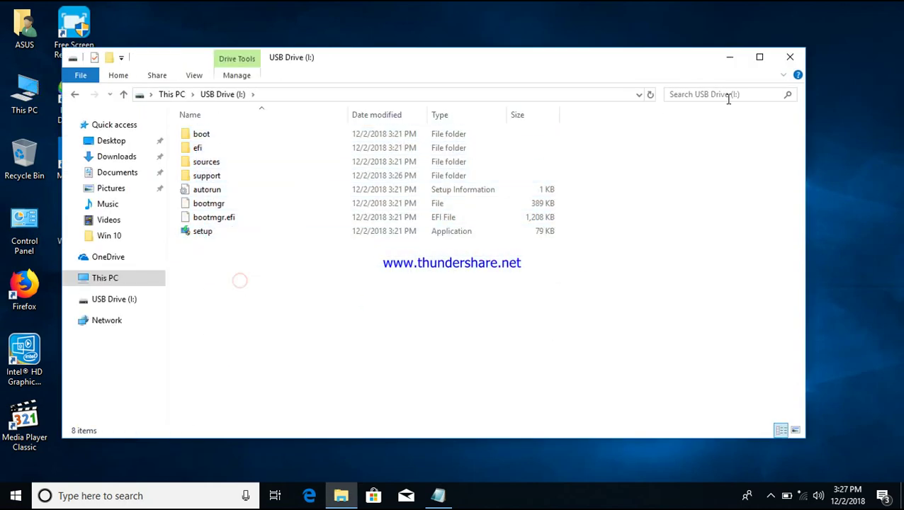